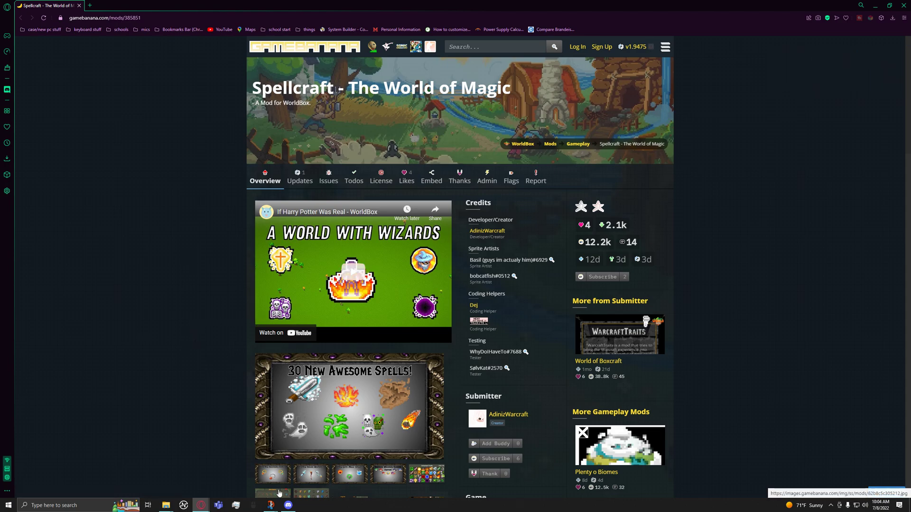
- Bring up the WorldBox Discord #mods channel showing the Spellcraft 1.0.1 post
left_click(291, 507)
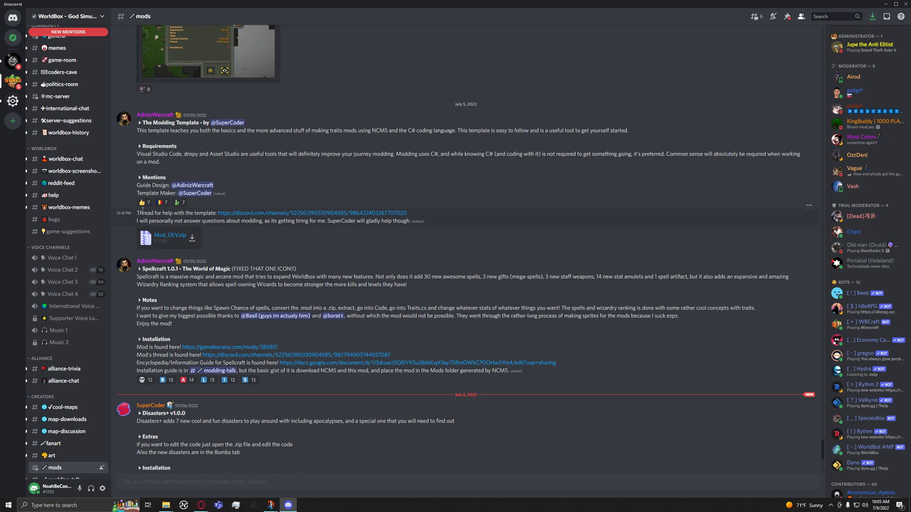
- Download spellcraft_101.zip from the Spellcraft mod's GameBanana manual download page
left_click(212, 347)
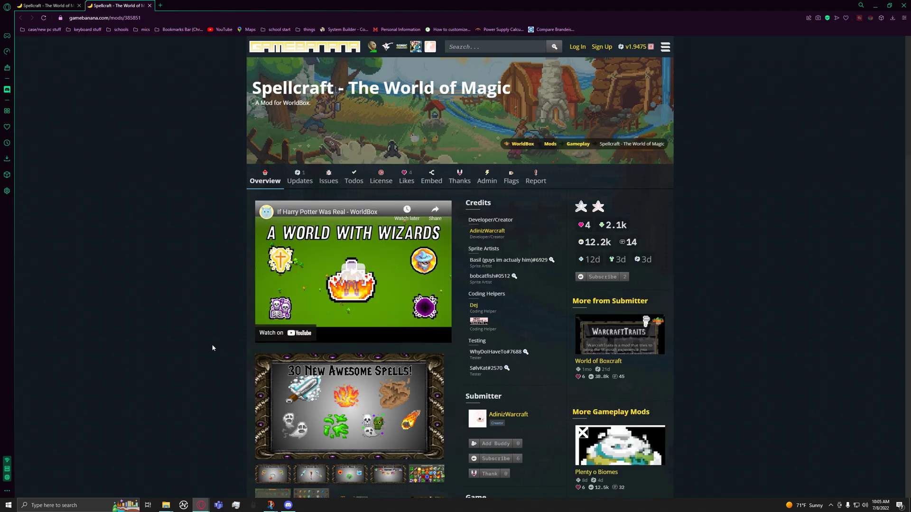
scroll(251, 315, "down", 8)
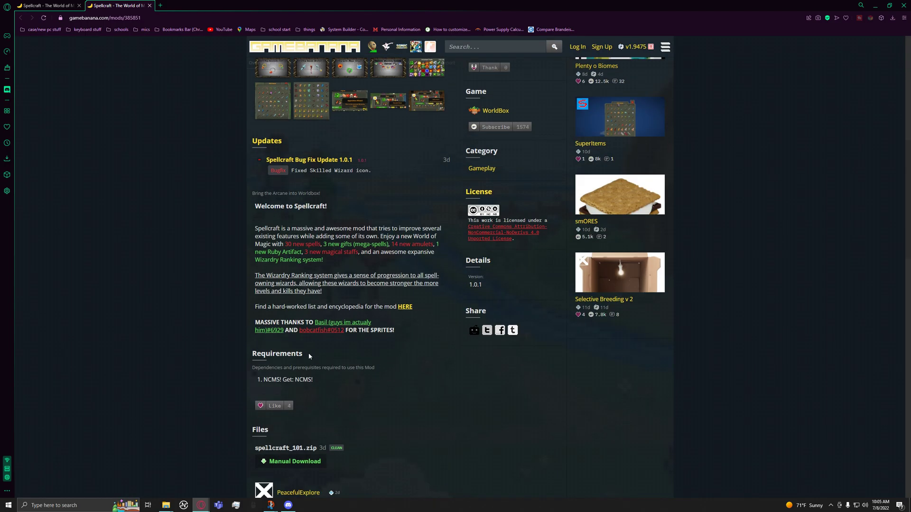
scroll(309, 353, "down", 2)
left_click(290, 370)
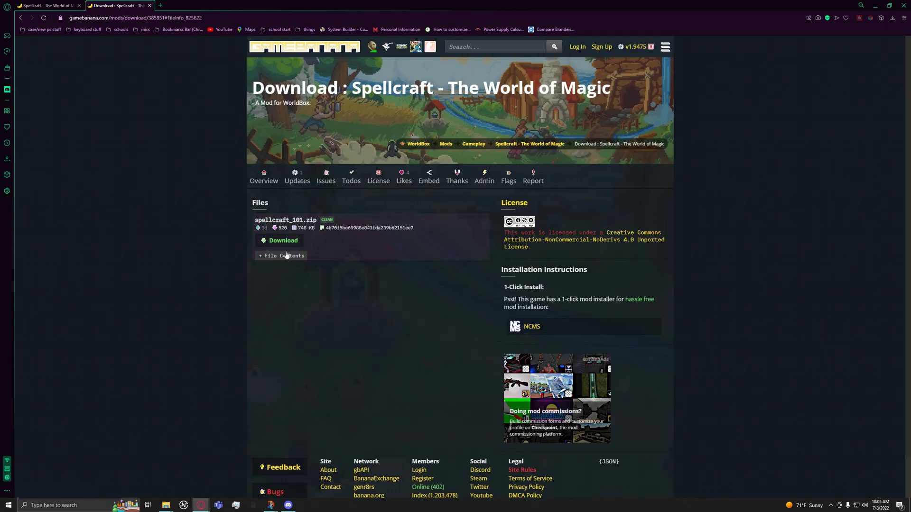
left_click(283, 243)
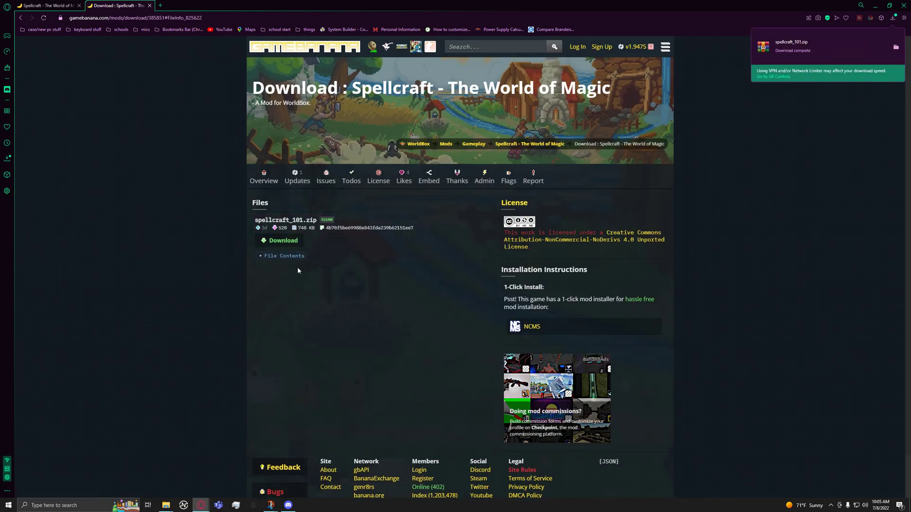
- Open spellcraft_101.zip in WinRAR, dismiss its nag message, close it, and launch File Explorer
left_click(789, 48)
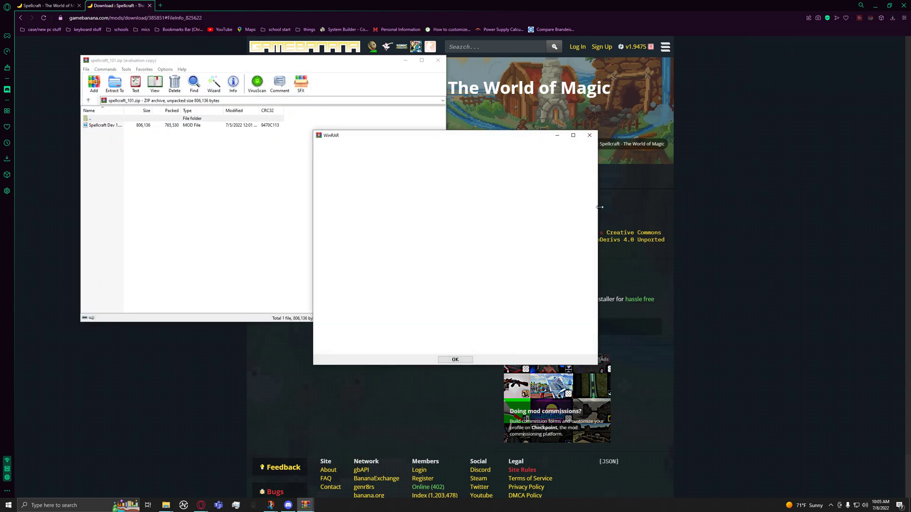
left_click(589, 135)
left_click(437, 60)
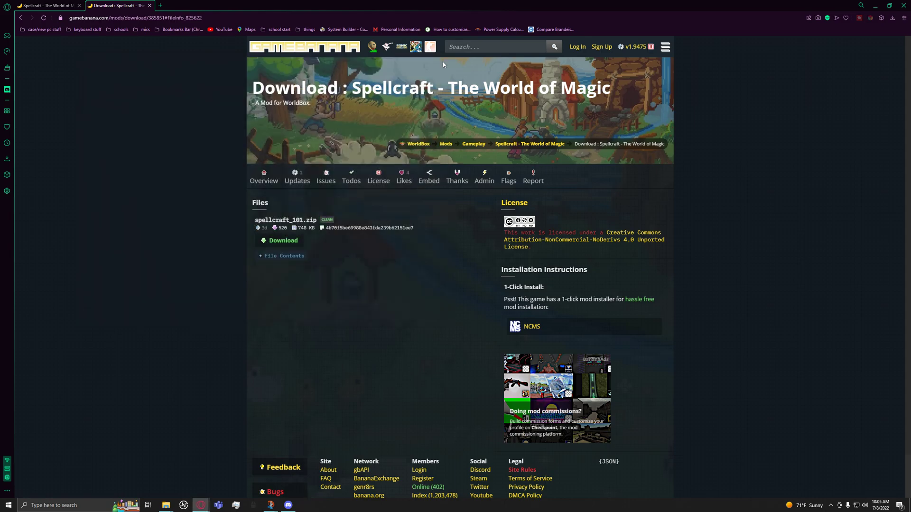
left_click(165, 505)
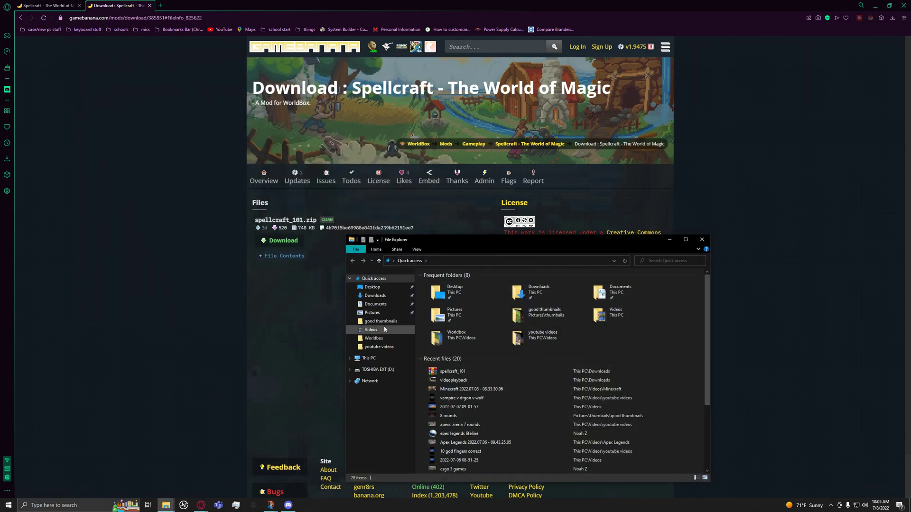
- Copy spellcraft_101 from Downloads and paste it into the WorldBox Mods folder
left_click(375, 296)
left_click(443, 295)
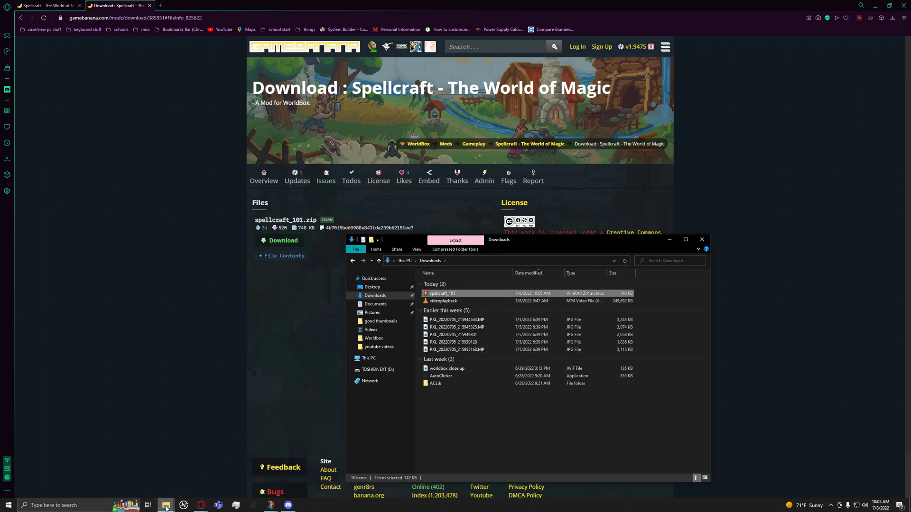
left_click(64, 471)
left_click_drag(393, 219, 591, 231)
right_click(613, 359)
left_click(629, 407)
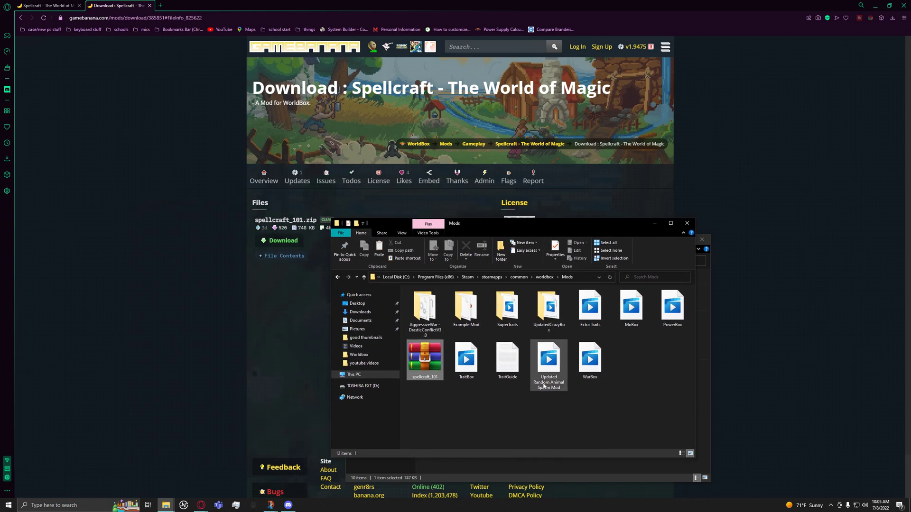
- Extract spellcraft_101 in Mods, then delete both the archive and Spellcraft Dev 1.0.1 folder
right_click(418, 366)
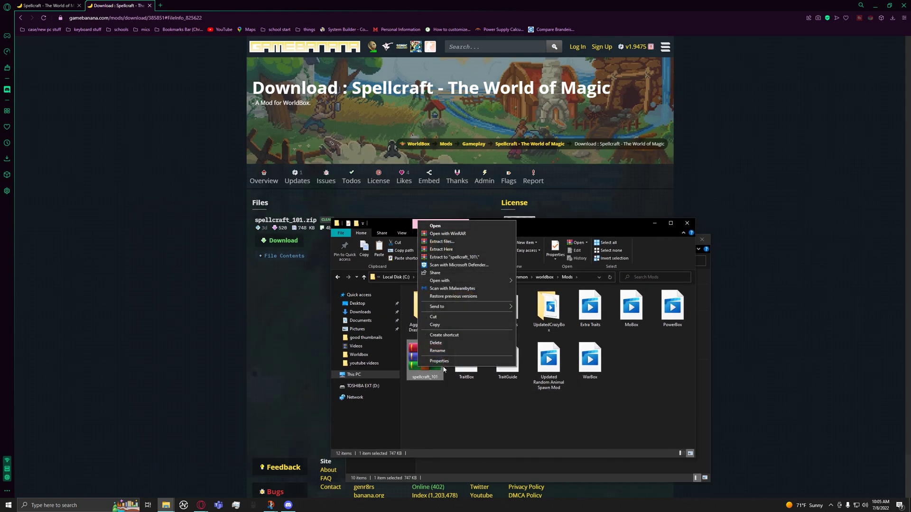
left_click(459, 249)
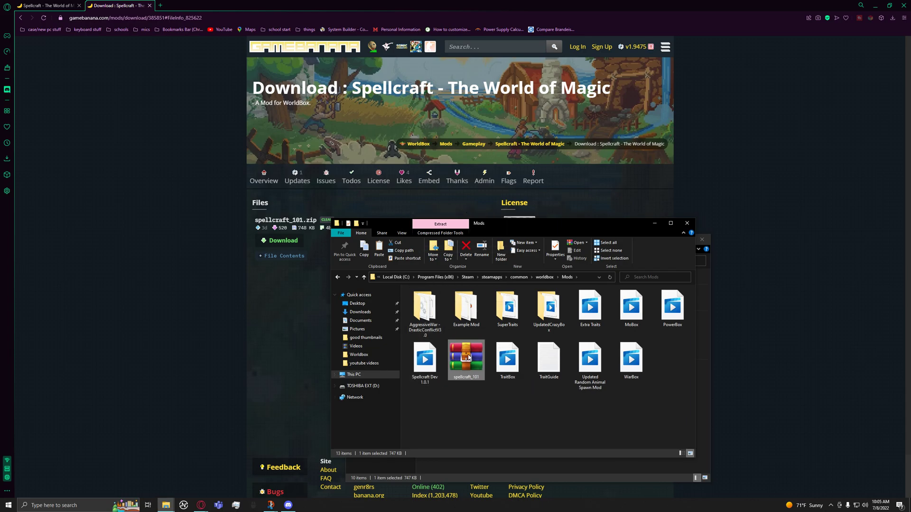
left_click(427, 359, "ctrl")
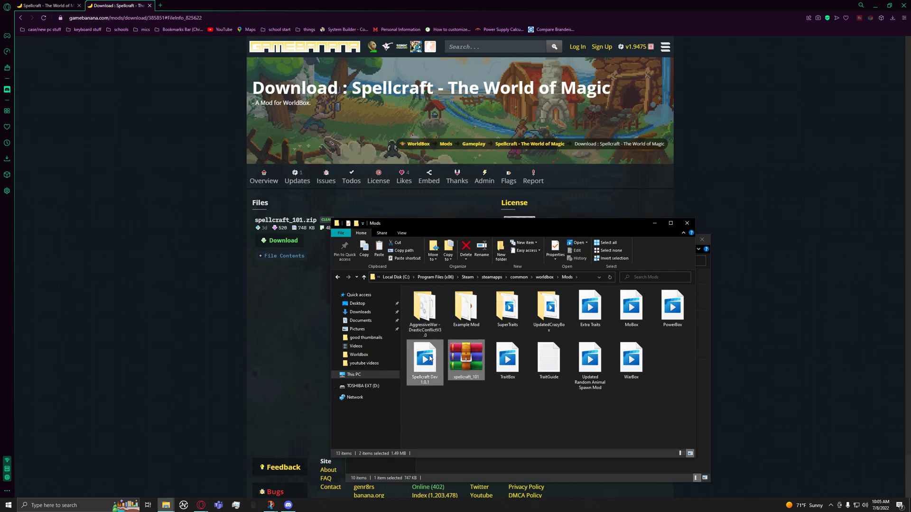
key("Delete")
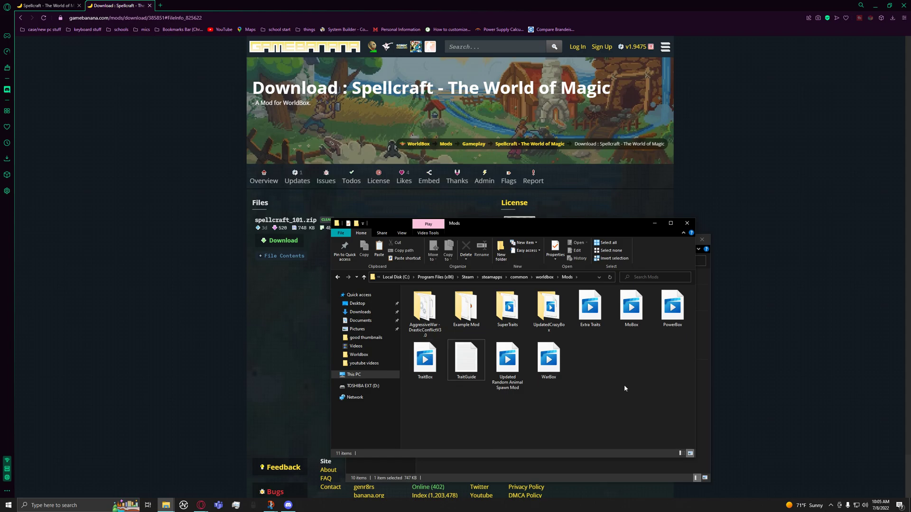
- Close the Downloads window, reposition the Mods window, and return to the browser
left_click(713, 243)
left_click(703, 240)
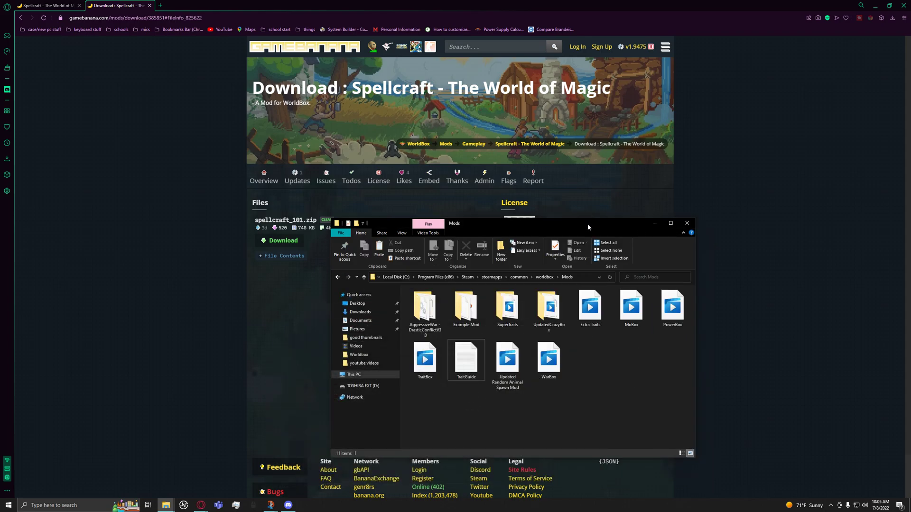
left_click_drag(590, 225, 660, 155)
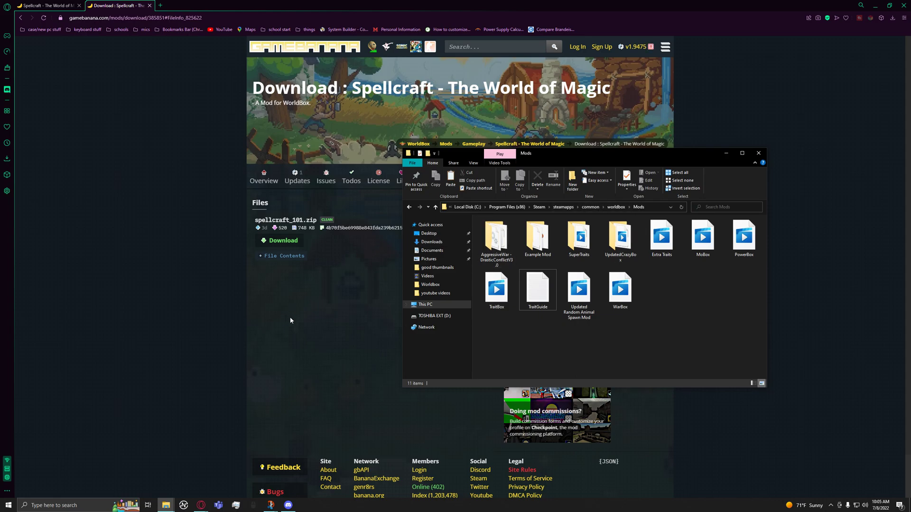
left_click(71, 506)
left_click(158, 211)
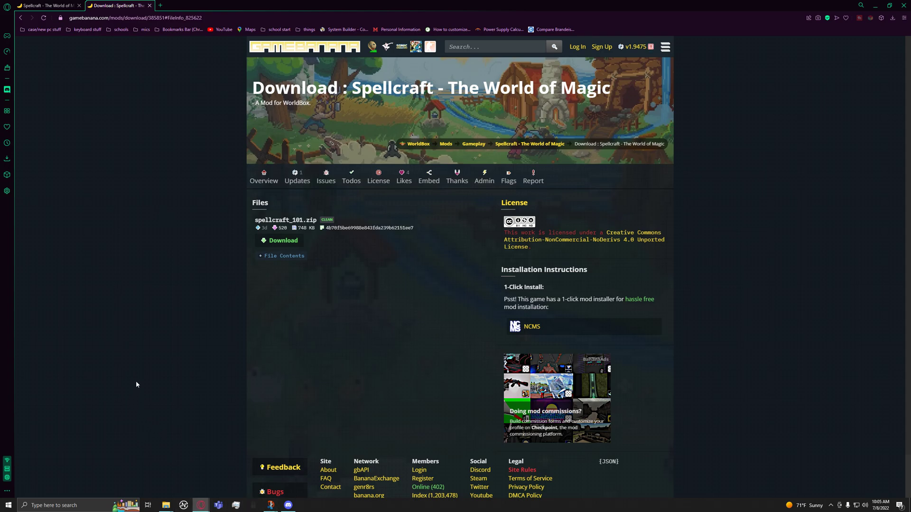
- Open a second Explorer window and move the existing Mods window to the left
key("super+e")
mouse_move(165, 504)
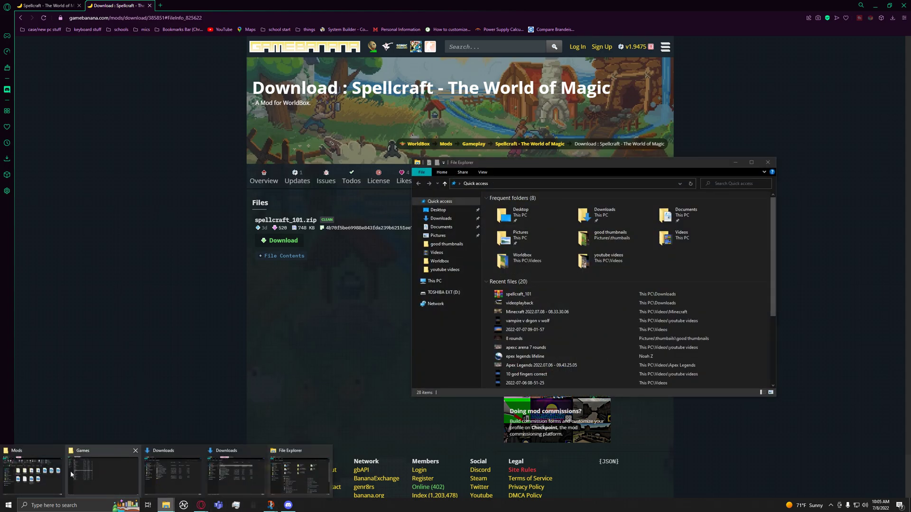
left_click(47, 468)
left_click_drag(563, 158, 169, 152)
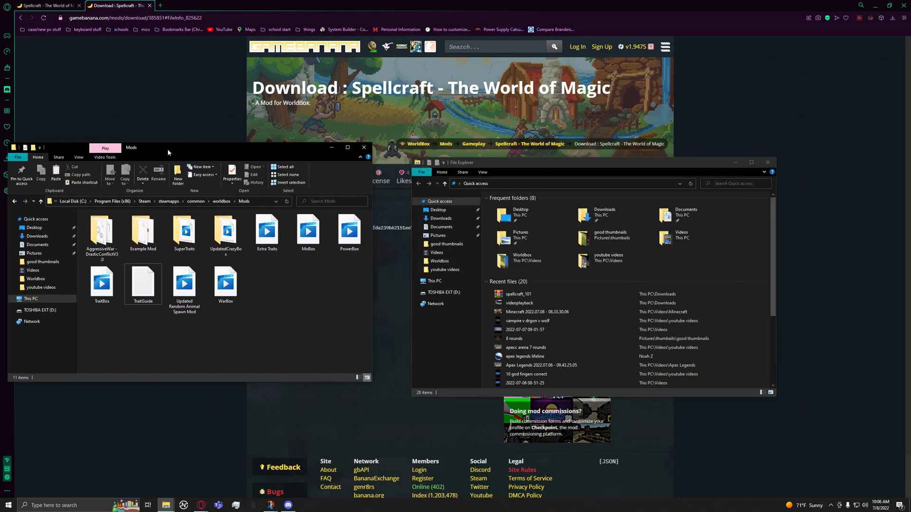
- Navigate to C:\Program Files (x86)\Steam\steamapps\common\worldbox\Mods, then reveal the GameBanana page
left_click(434, 281)
left_click(539, 277)
double_click(540, 277)
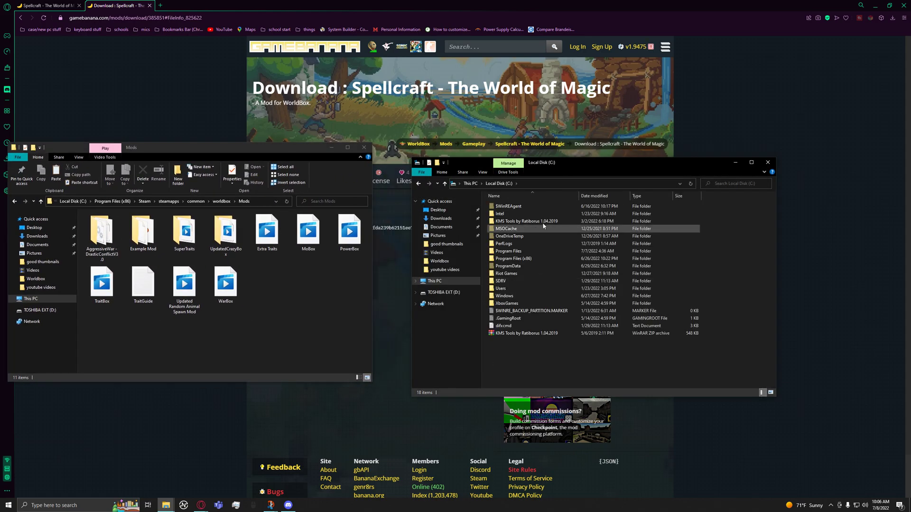
double_click(522, 264)
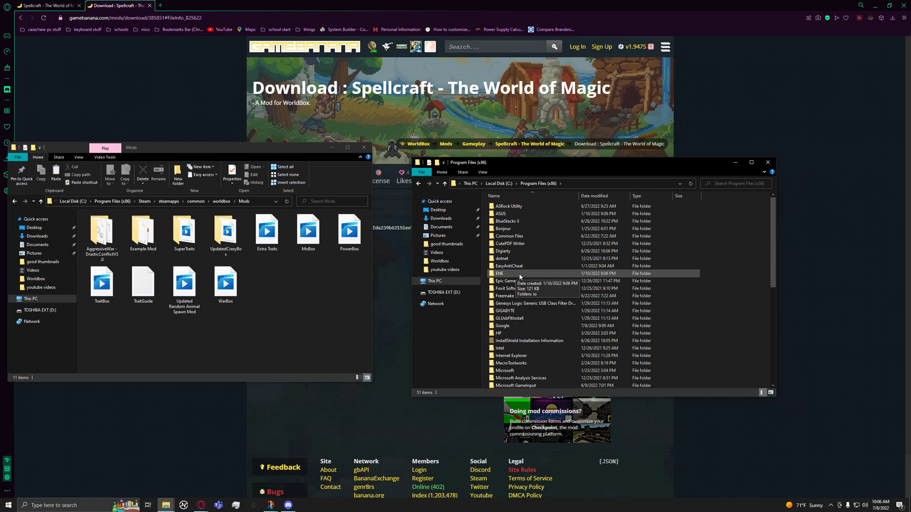
scroll(527, 313, "down", 8)
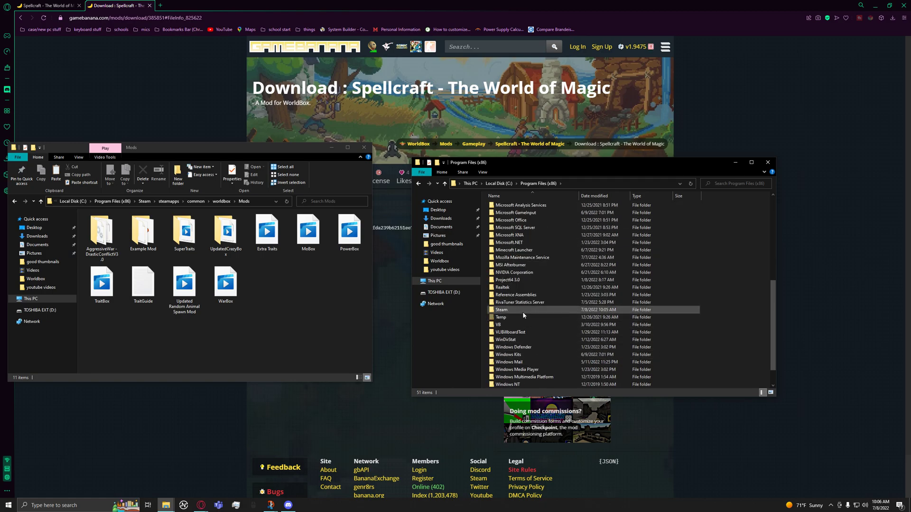
double_click(523, 311)
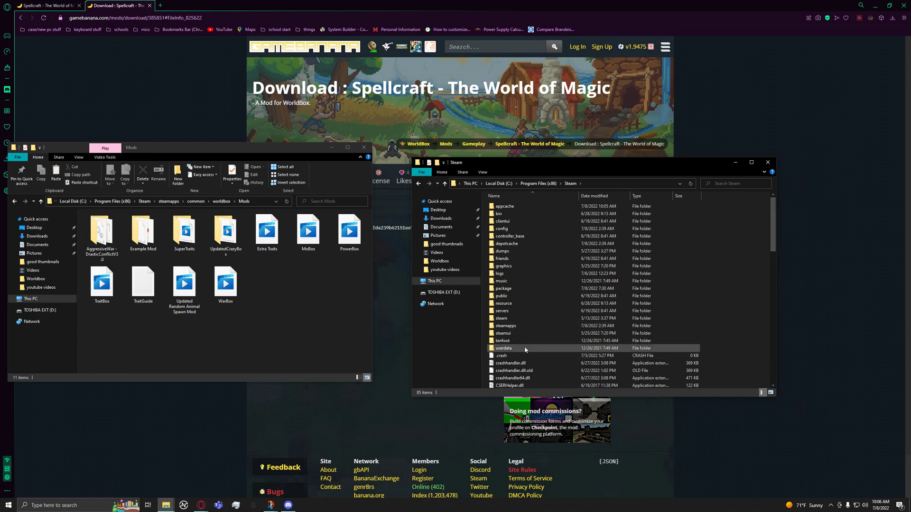
double_click(527, 326)
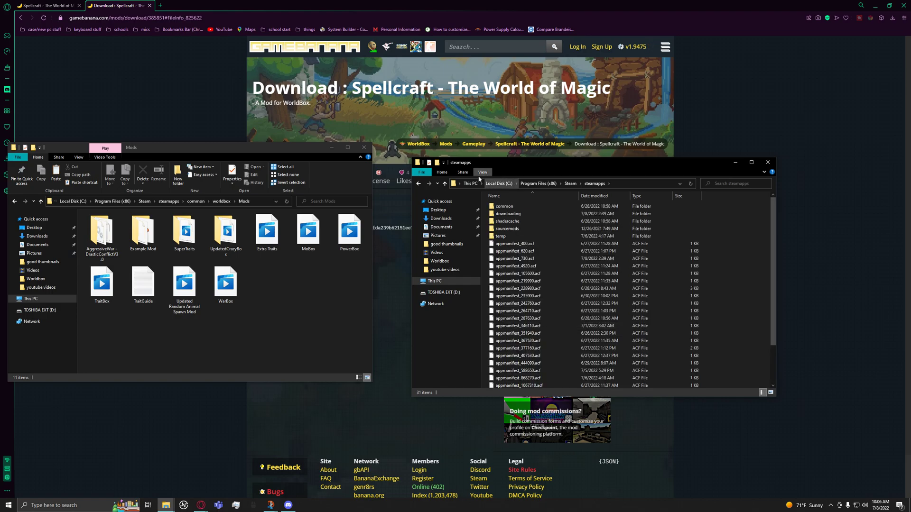
double_click(543, 206)
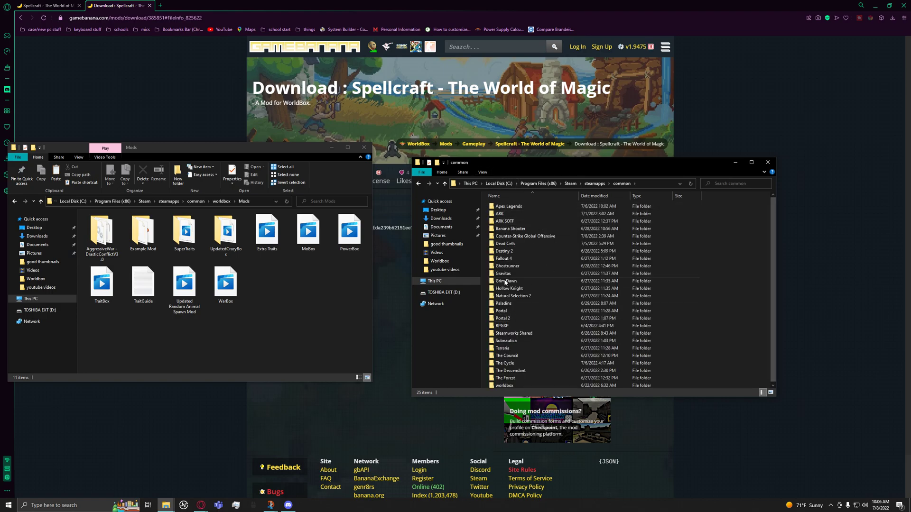
double_click(520, 385)
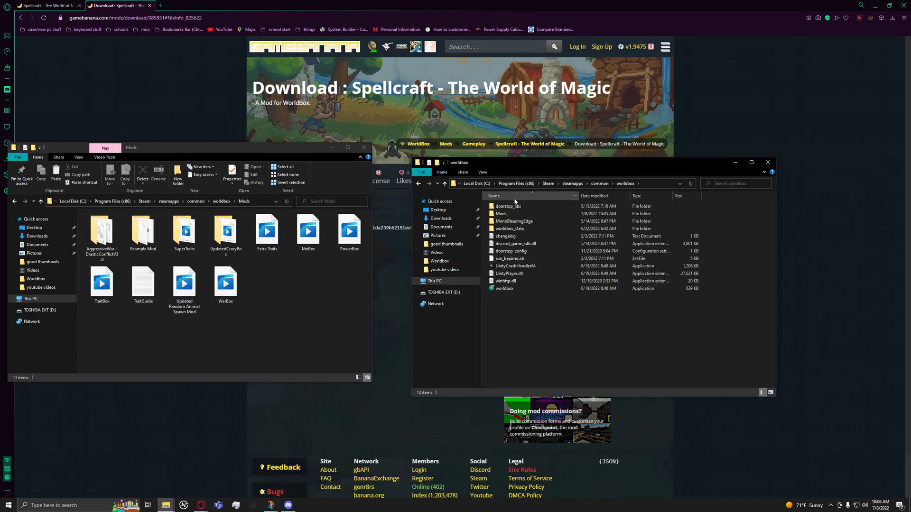
double_click(501, 213)
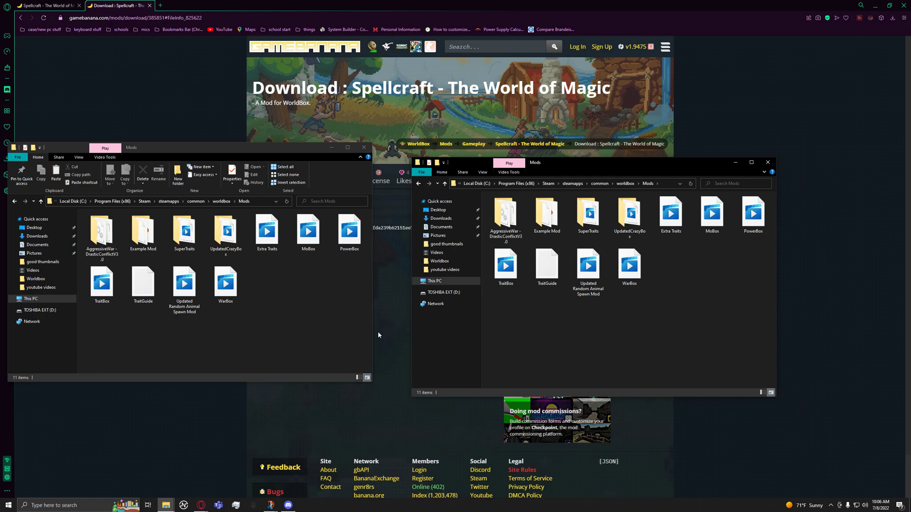
left_click(331, 148)
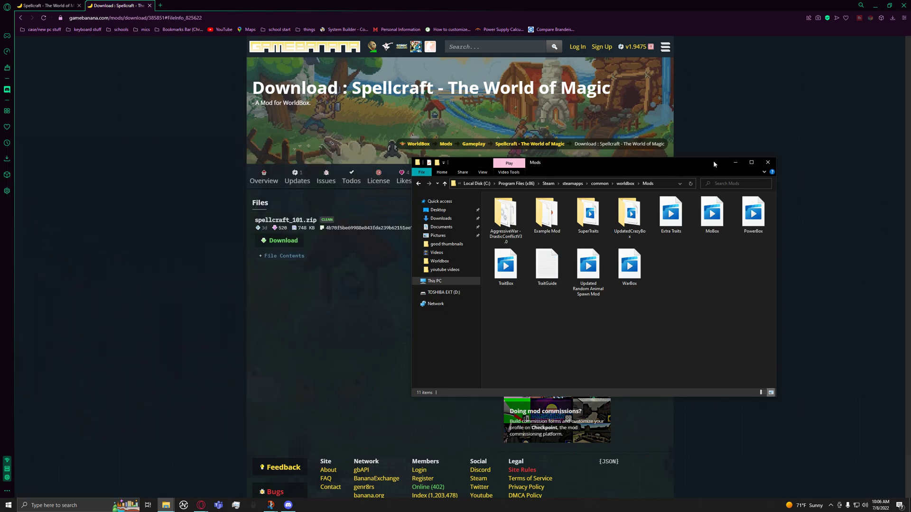
left_click(735, 162)
- Review the Spellcraft overview's NCMS requirement and Files section, then return to Discord's #mods
left_click(62, 3)
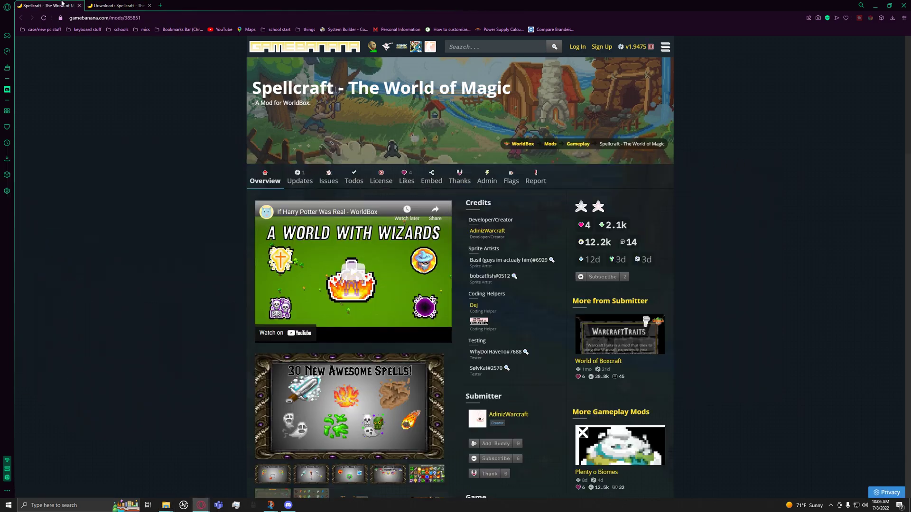
scroll(312, 303, "down", 8)
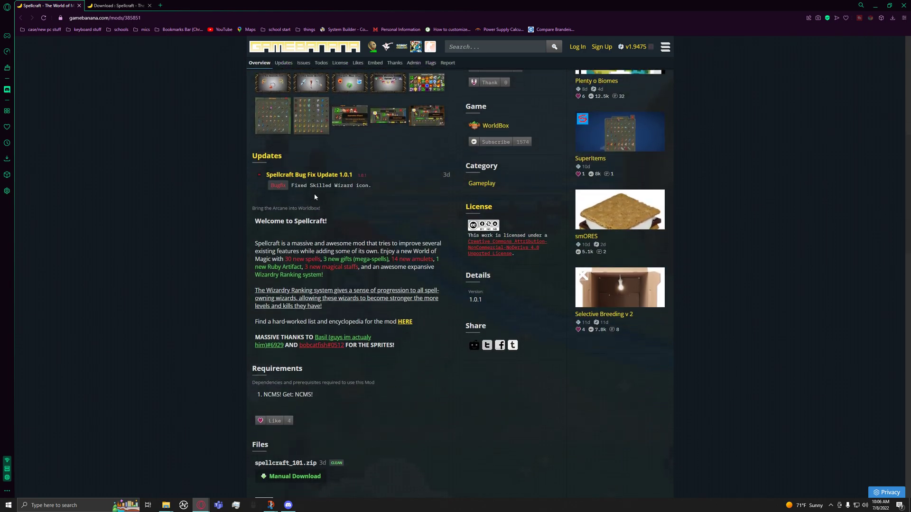
scroll(287, 251, "down", 4)
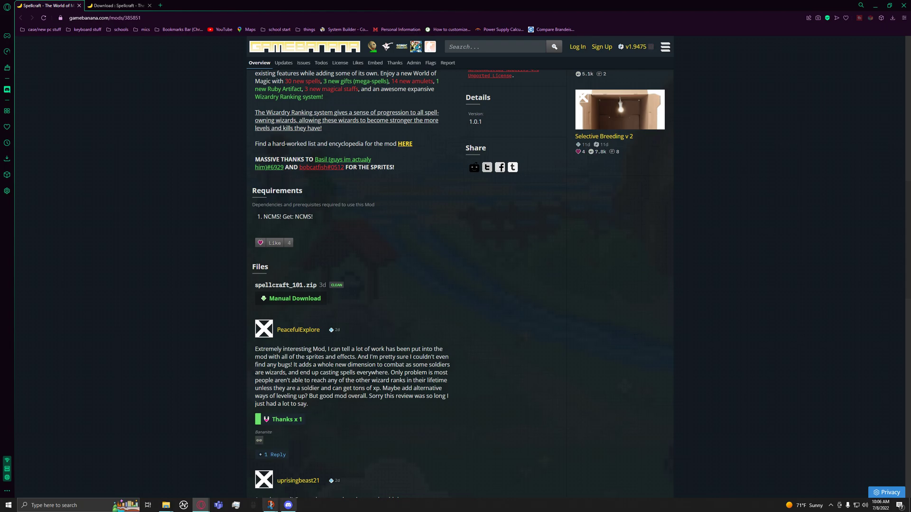
left_click(288, 505)
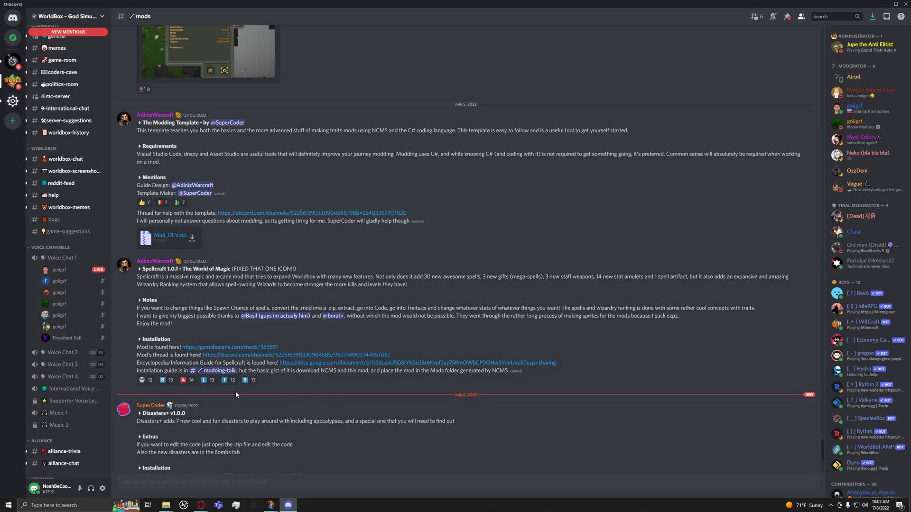
- Open the NCMS Downloads page from the NCMS 1.5.1 post in #mods
scroll(171, 384, "up", 1)
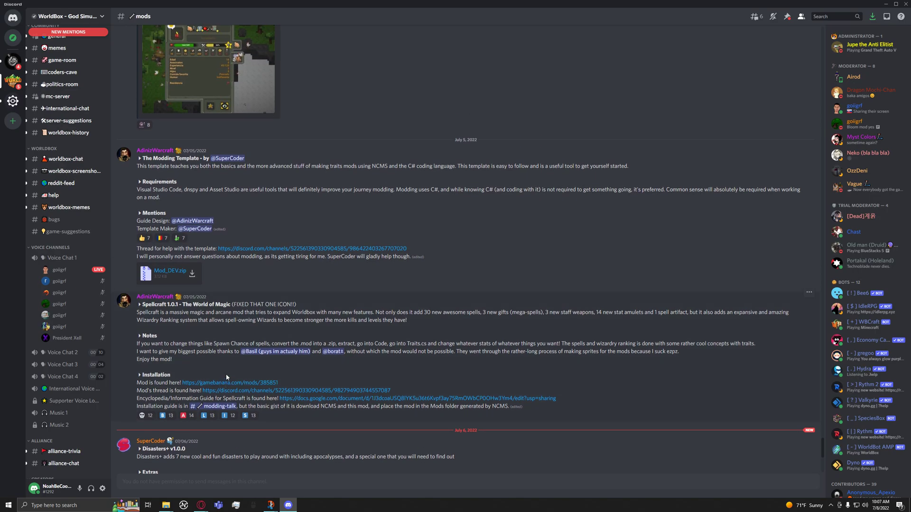
scroll(170, 385, "up", 10)
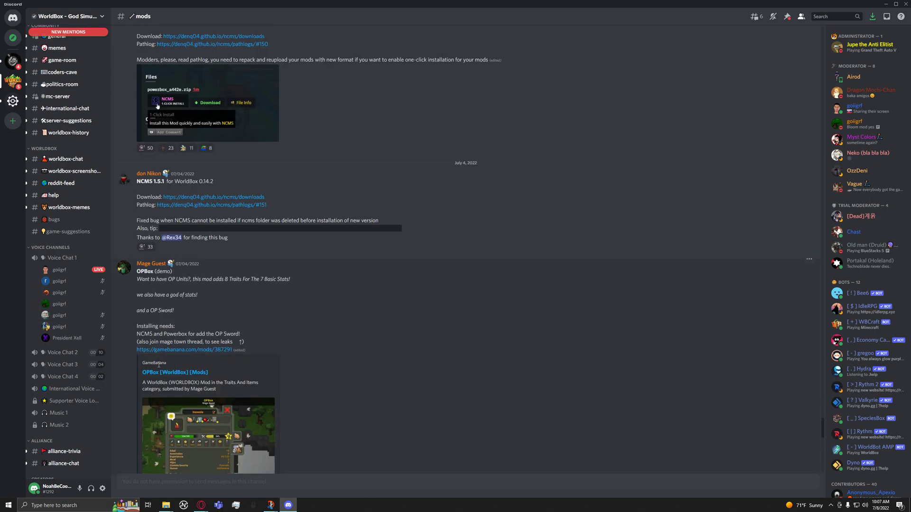
left_click(180, 198)
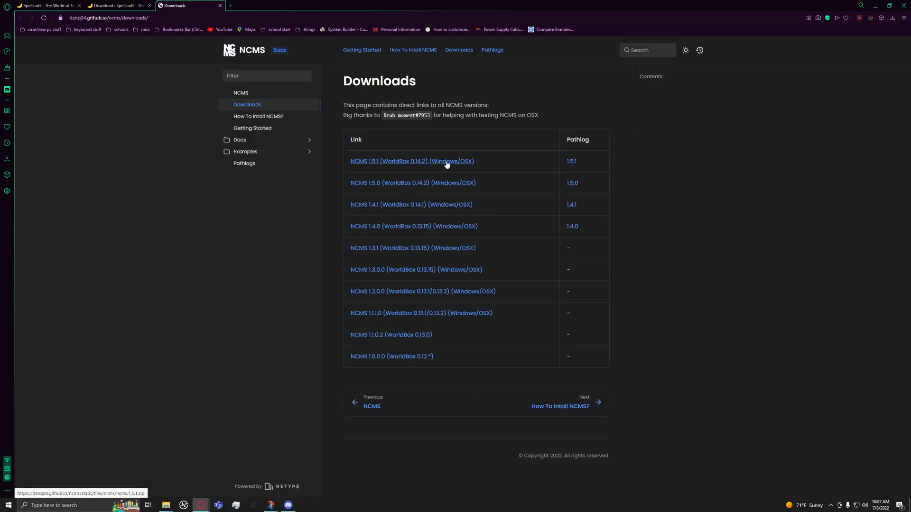
- Download ncms.1.5.1.zip, view the How To Install NCMS guide, and open File Explorer
left_click(427, 163)
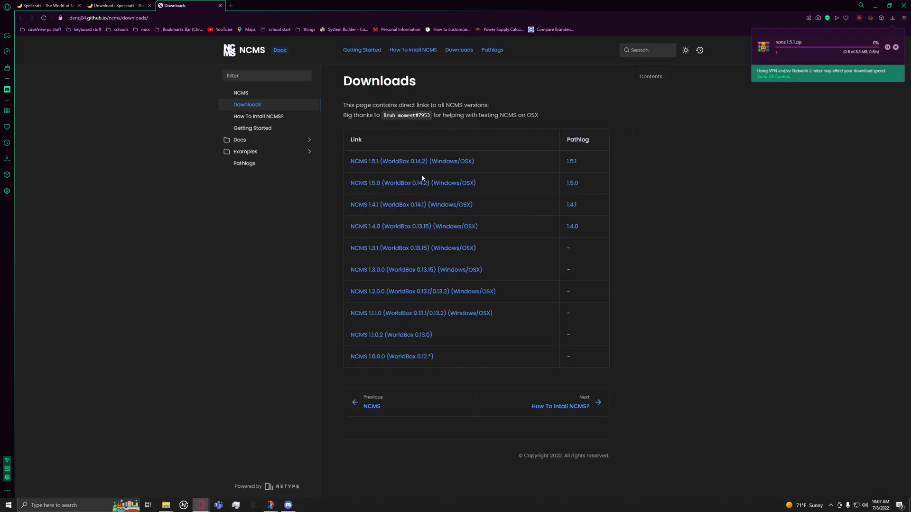
left_click(586, 404)
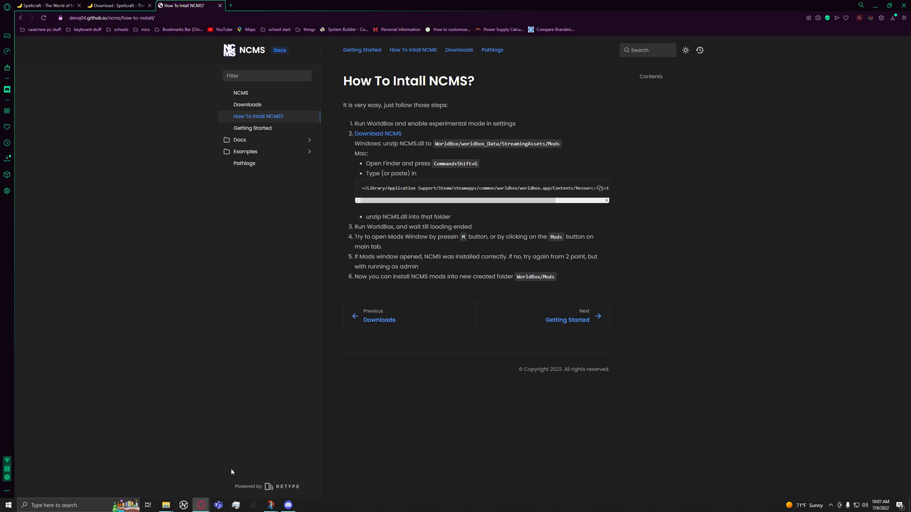
left_click(166, 505)
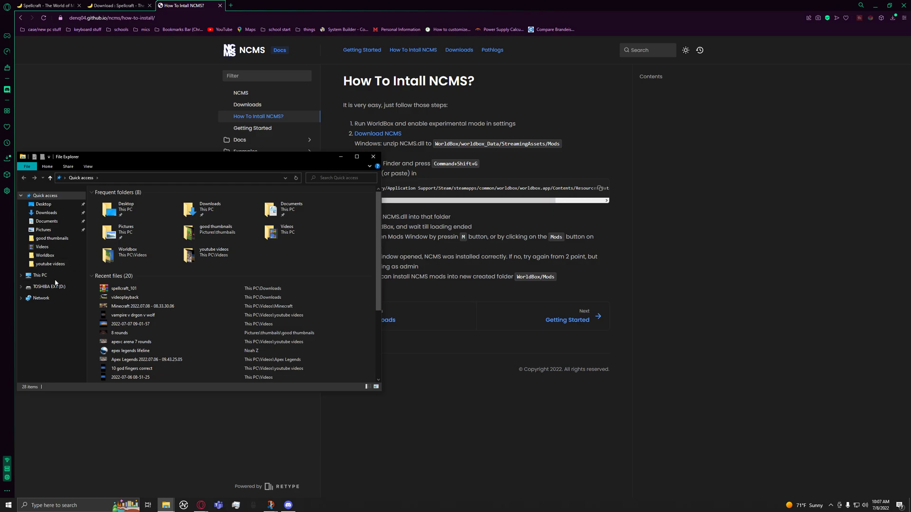
- Browse from Local Disk (C:) through Program Files (x86)\Steam\steamapps to the common folder
left_click(40, 275)
double_click(128, 276)
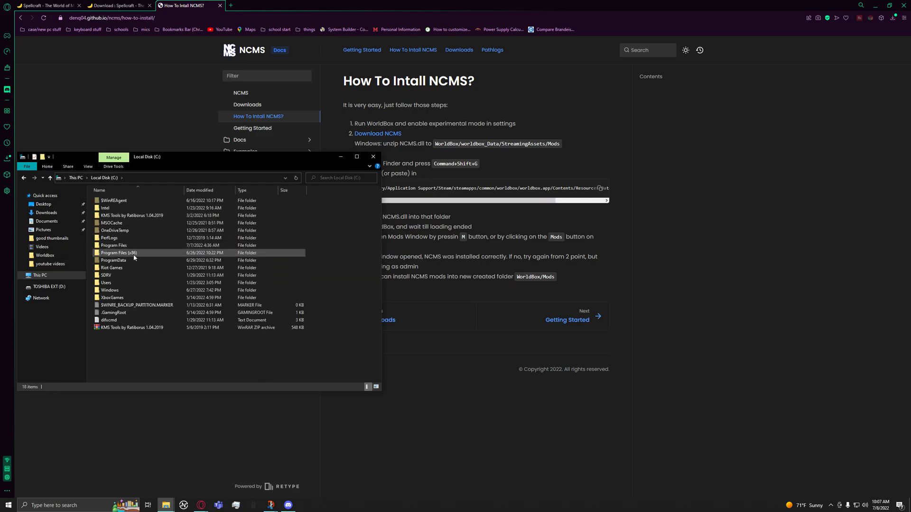
double_click(134, 257)
scroll(122, 308, "down", 5)
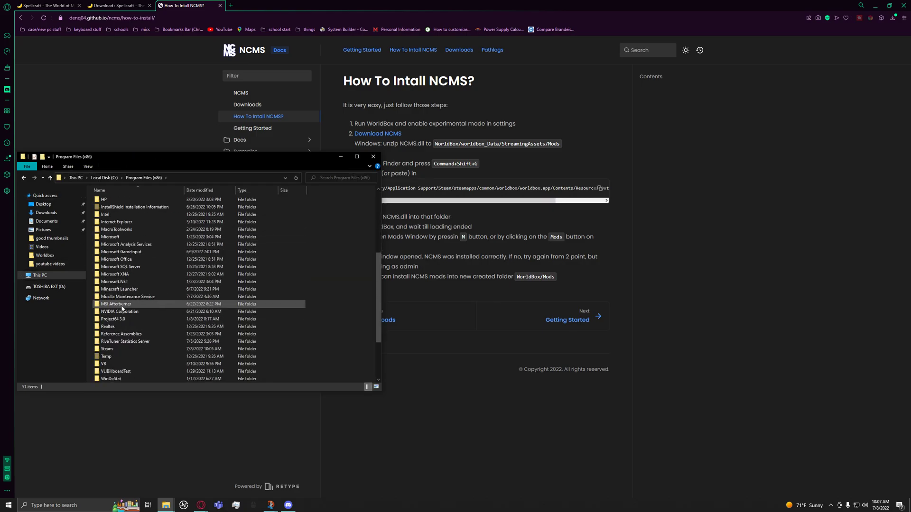
scroll(122, 308, "down", 3)
double_click(118, 286)
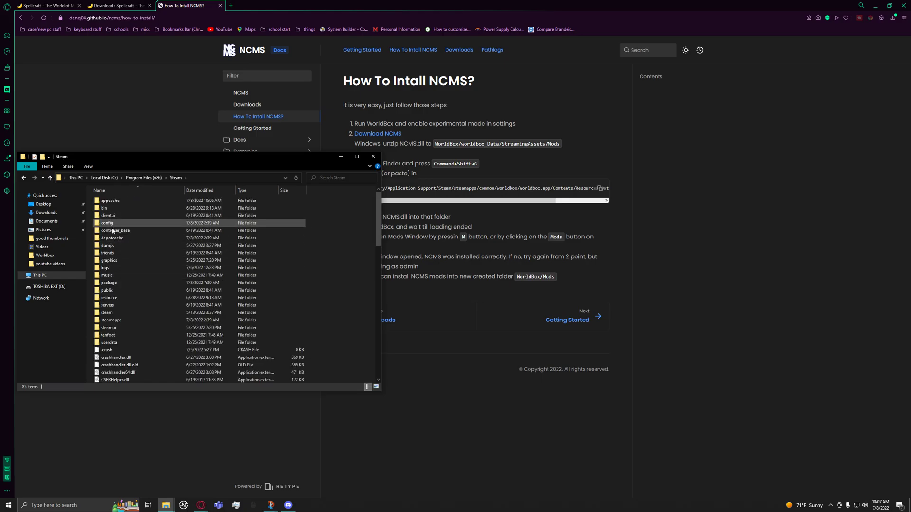
double_click(114, 320)
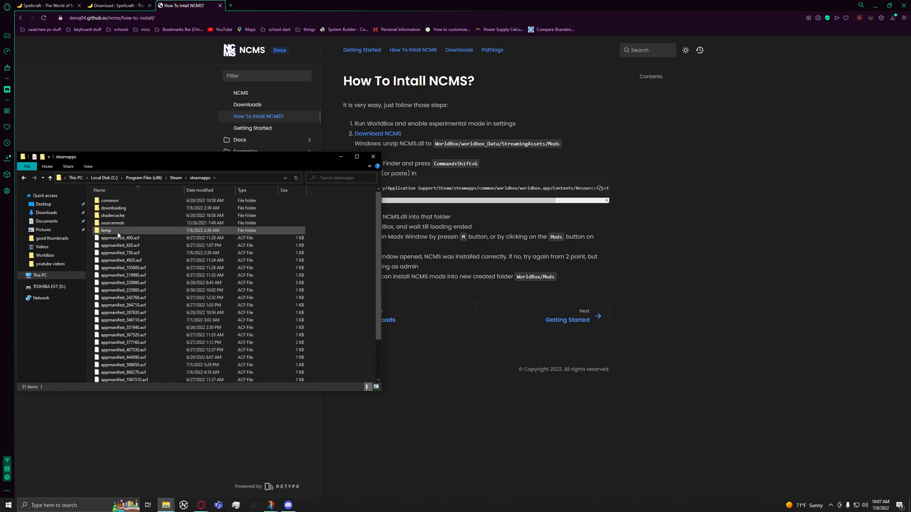
double_click(118, 204)
- Open worldbox\worldbox_Data\StreamingAssets\Mods, holding NCMS.dll, and move the window lower
left_click(116, 380)
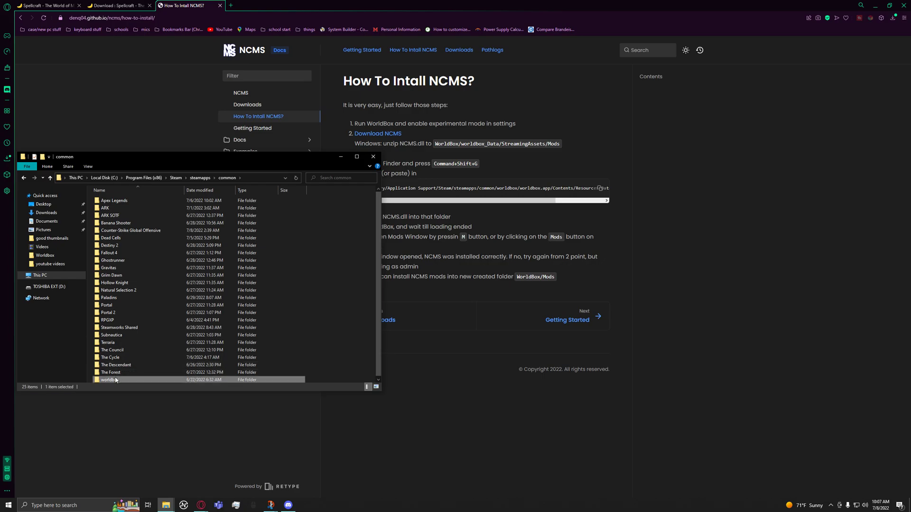
double_click(115, 379)
double_click(125, 223)
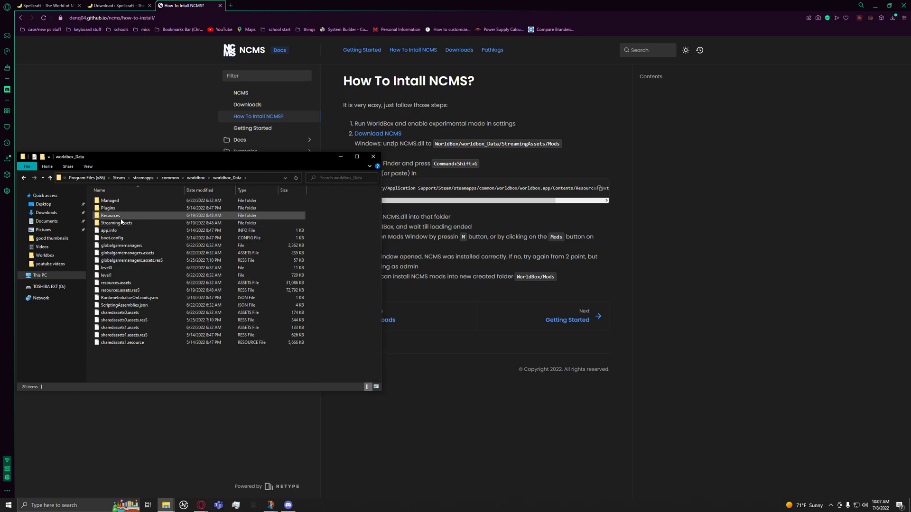
double_click(119, 223)
double_click(113, 216)
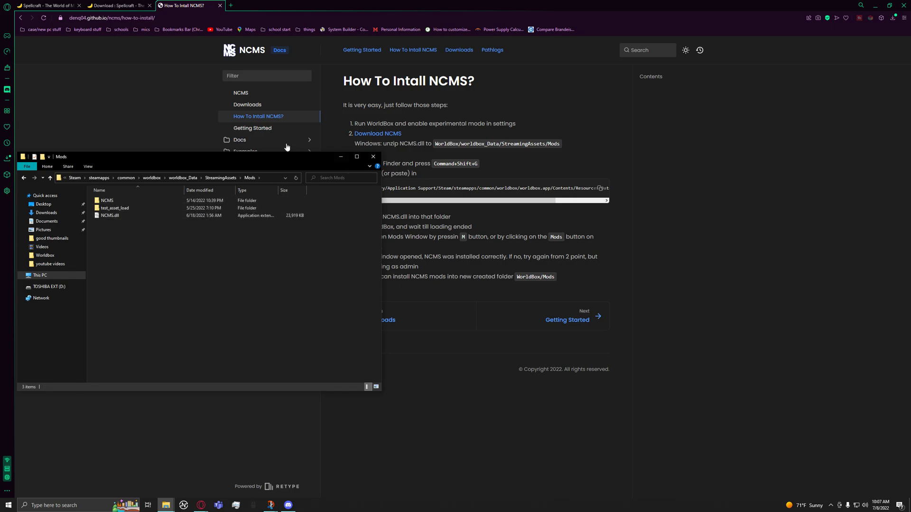
left_click_drag(269, 158, 229, 189)
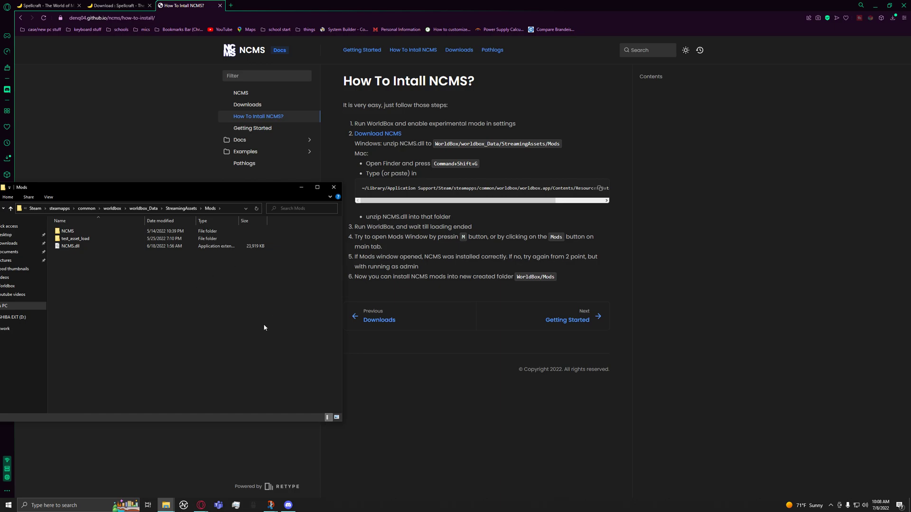
- Return to the NCMS downloads page, then bring back the StreamingAssets Mods and worldbox Mods windows
left_click(379, 320)
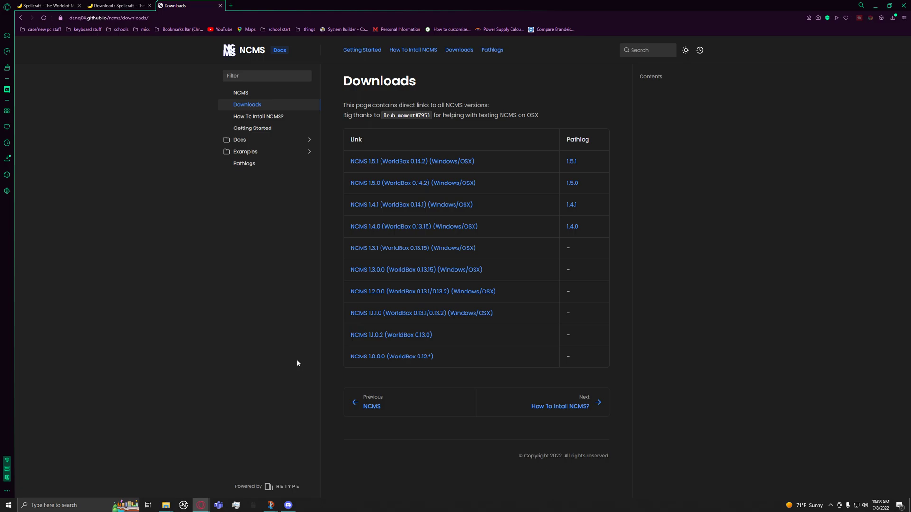
left_click(174, 506)
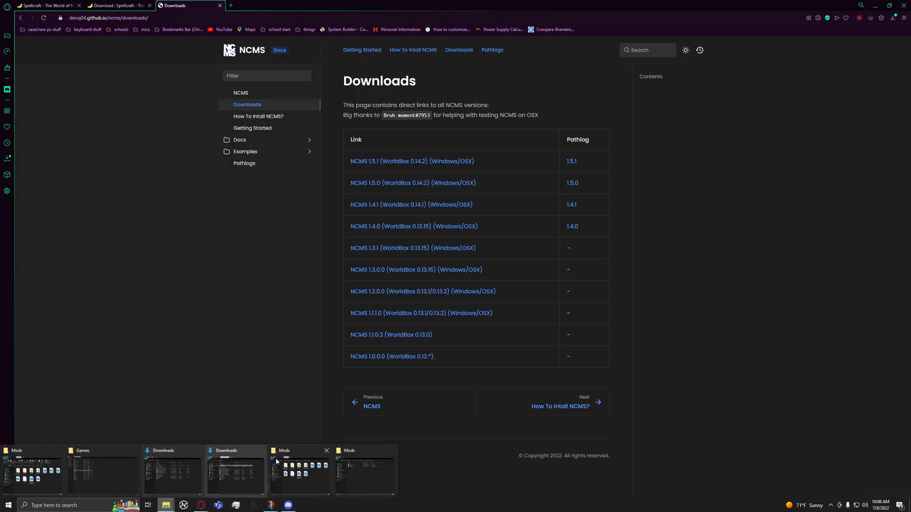
left_click(156, 484)
mouse_move(167, 507)
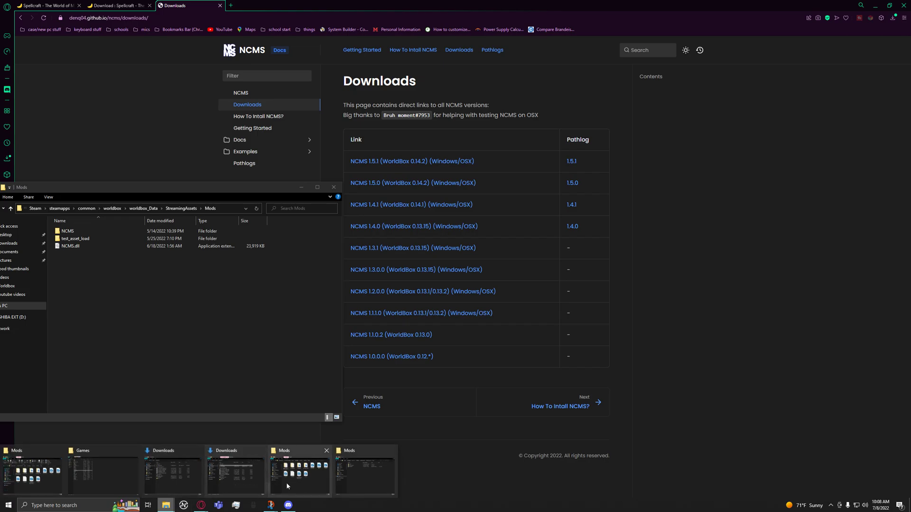
left_click(299, 470)
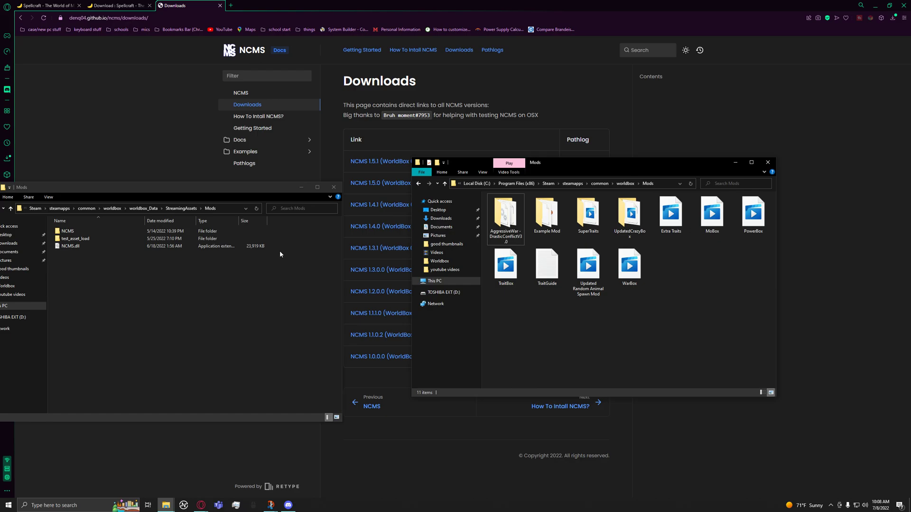
left_click(287, 505)
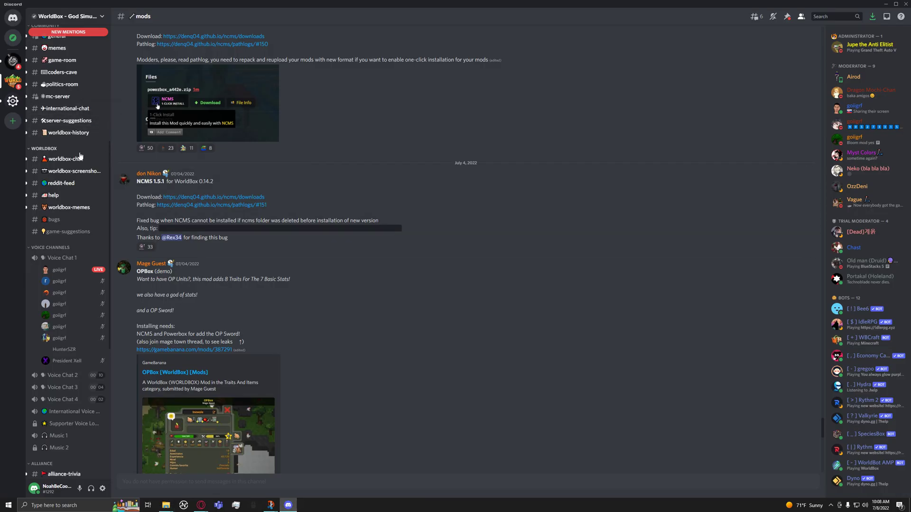
scroll(81, 183, "down", 10)
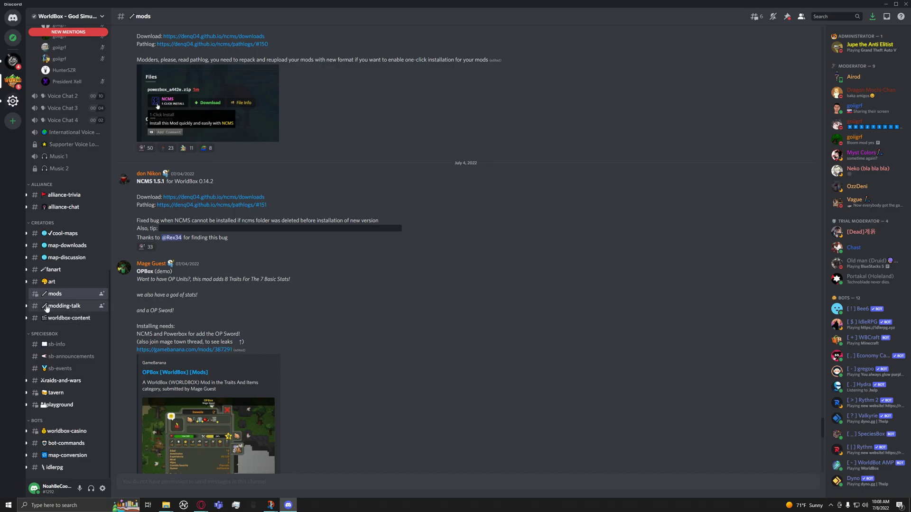
mouse_move(53, 298)
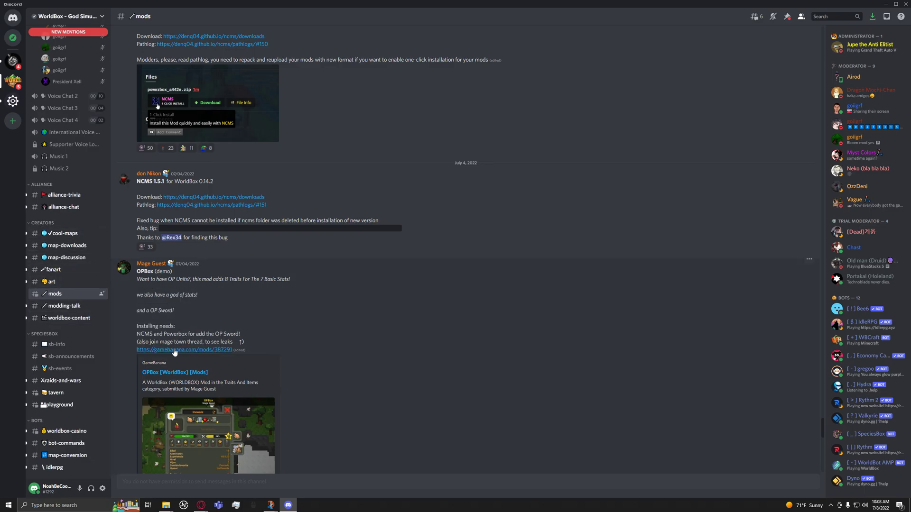
scroll(177, 341, "down", 15)
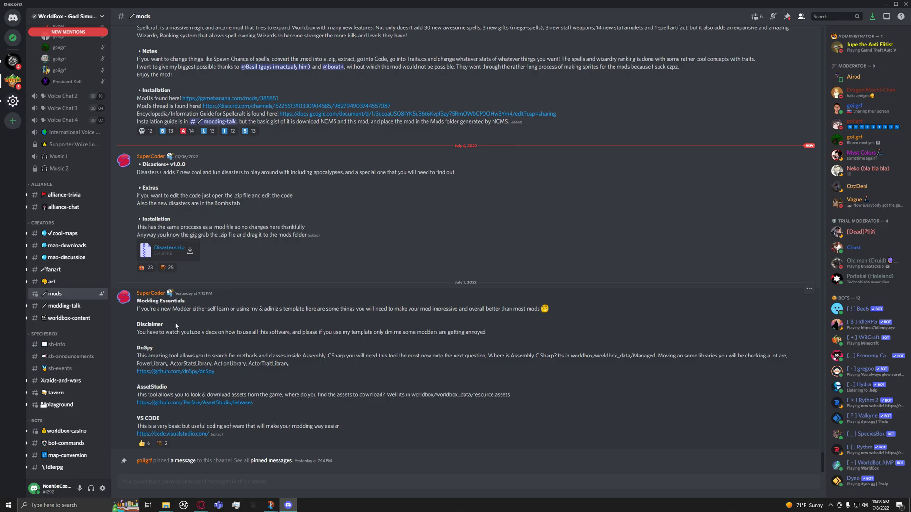
left_click(74, 306)
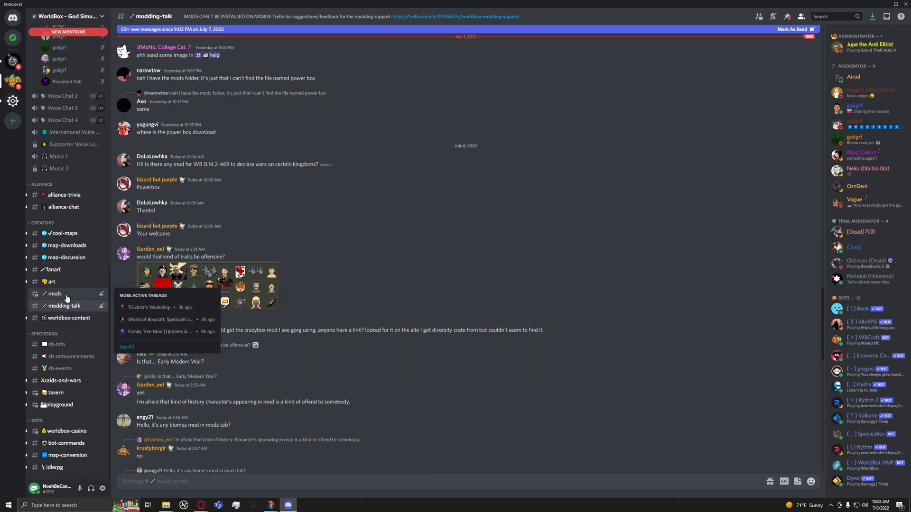
left_click(67, 298)
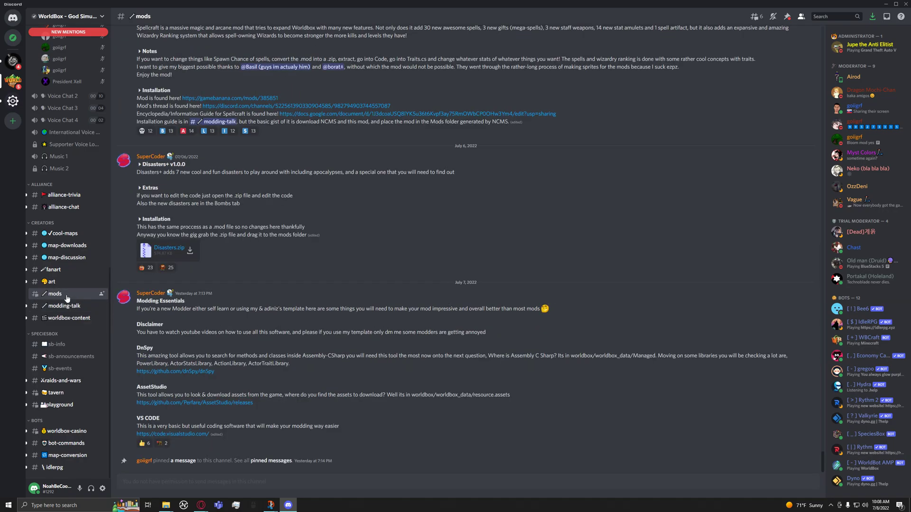